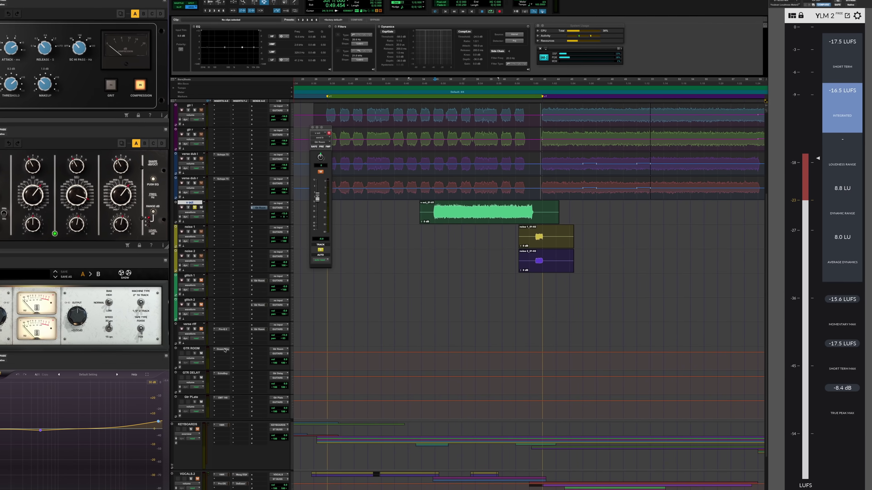
Step: Open the Ocean Way Studios plug-in on the GTR ROOM track and move its window clear of the guitar clips
click(241, 344)
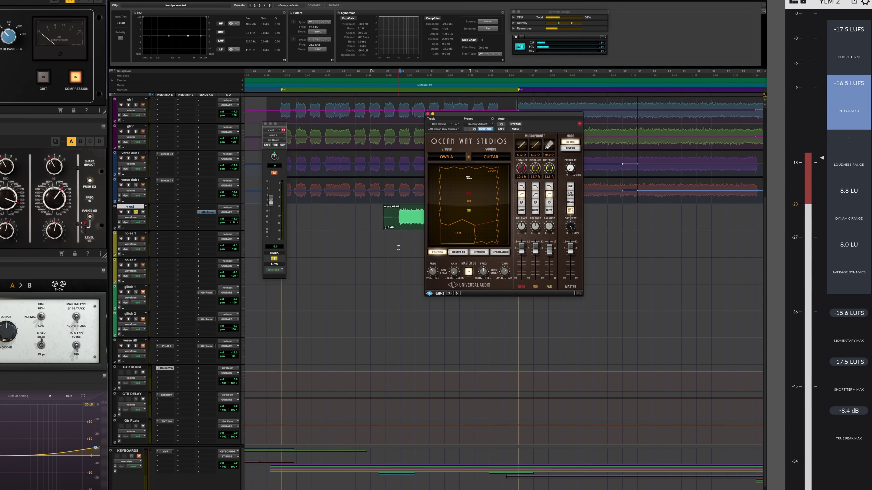
drag(492, 116, 561, 102)
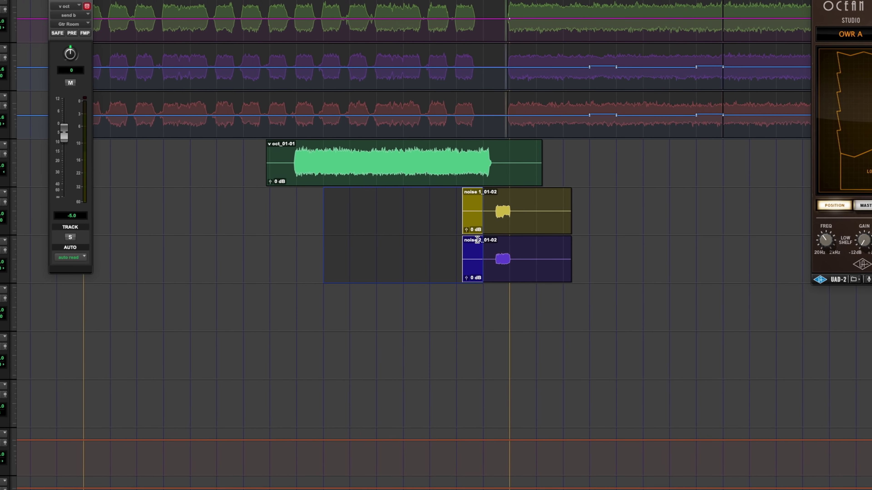
Step: Select the start of the noise 1 and noise 2 clips before the chorus and play them back
key(Delete)
drag(642, 230, 557, 239)
key(Delete)
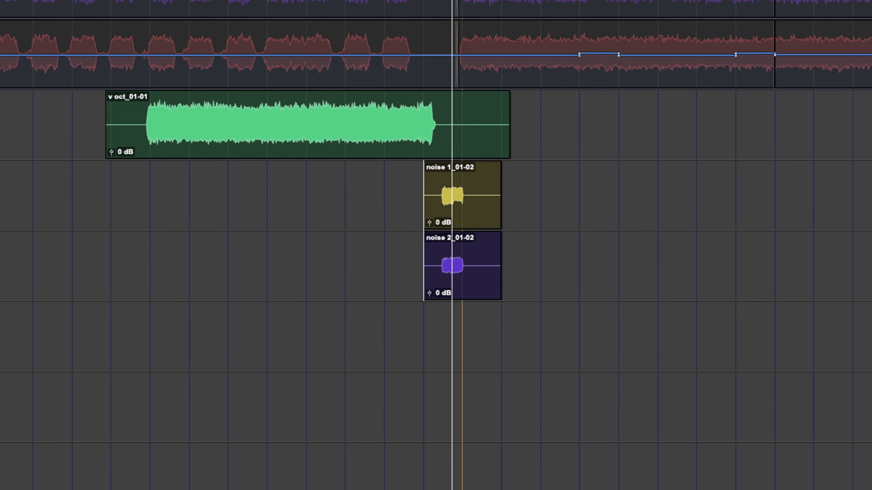
click(395, 211)
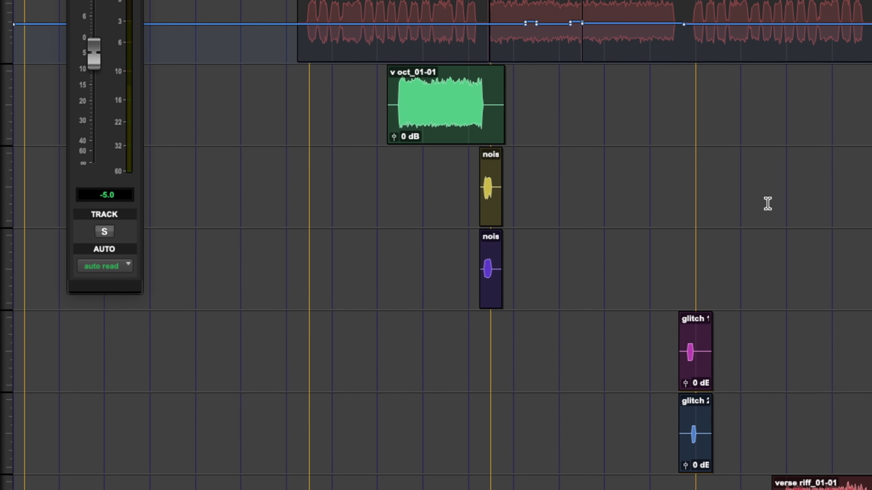
key(space)
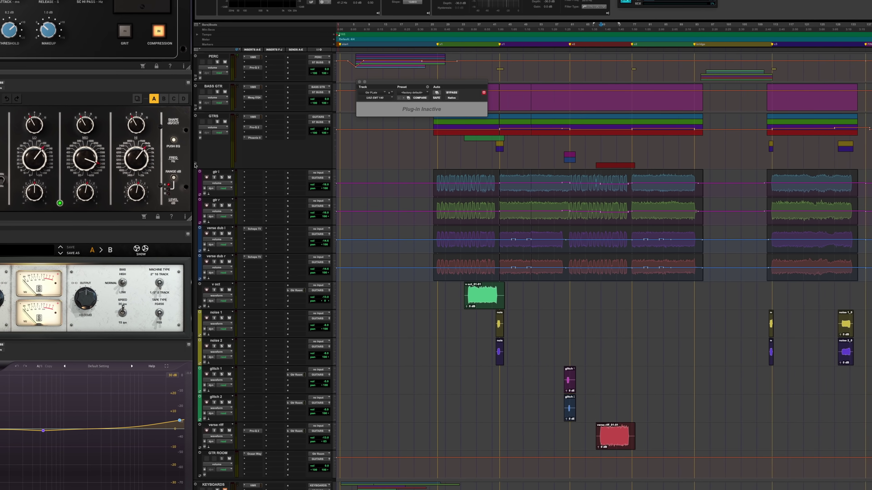
Step: Collapse the GTRS folder track and expand the KEYBOARDS folder to list its member tracks
click(196, 165)
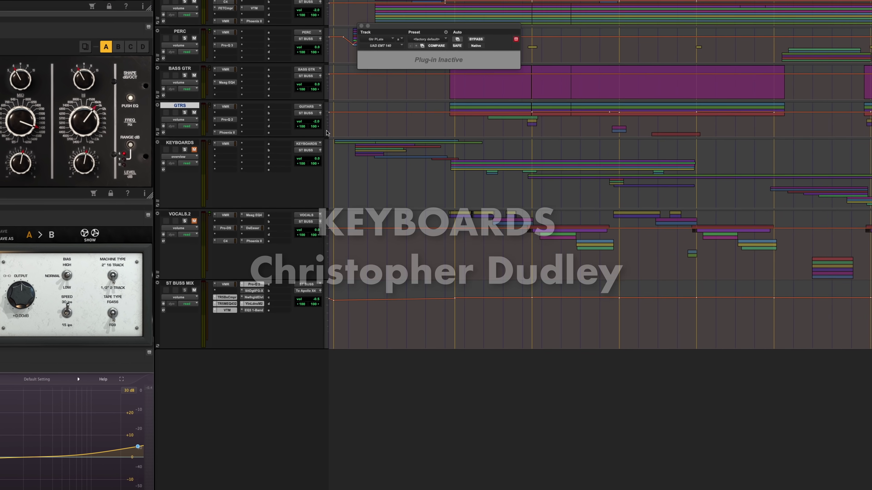
key(ctrl+Down)
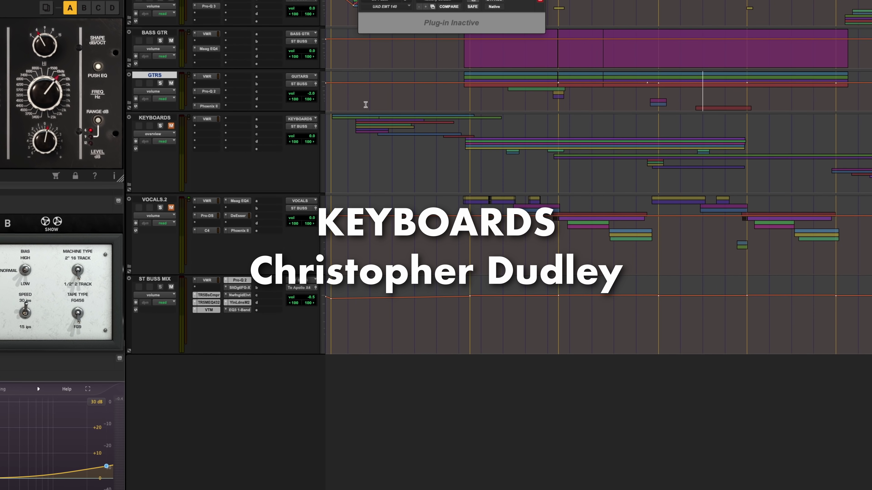
click(179, 134)
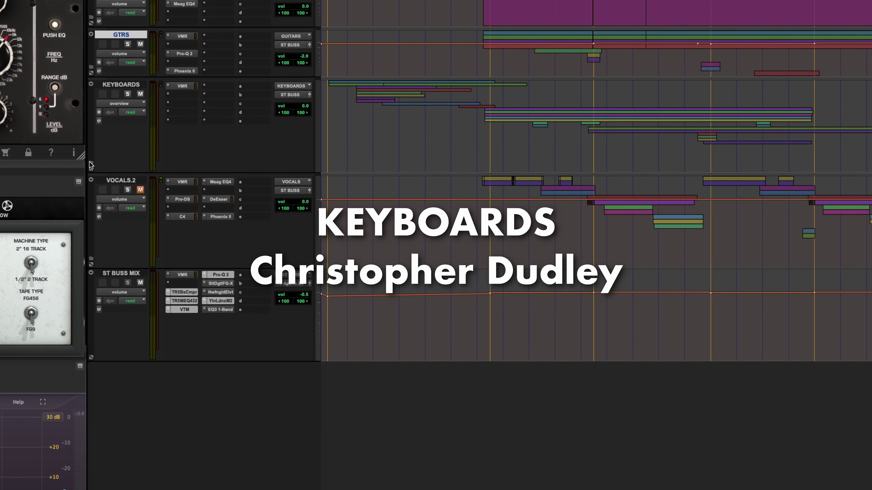
click(101, 92)
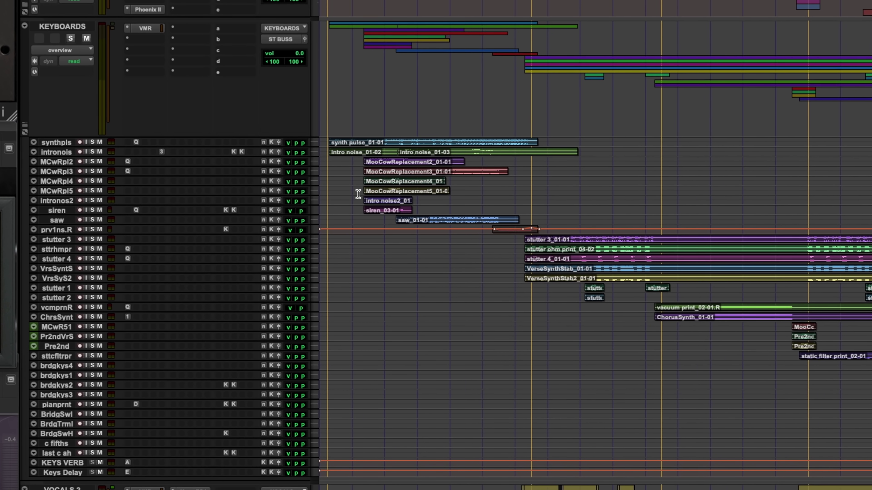
click(358, 193)
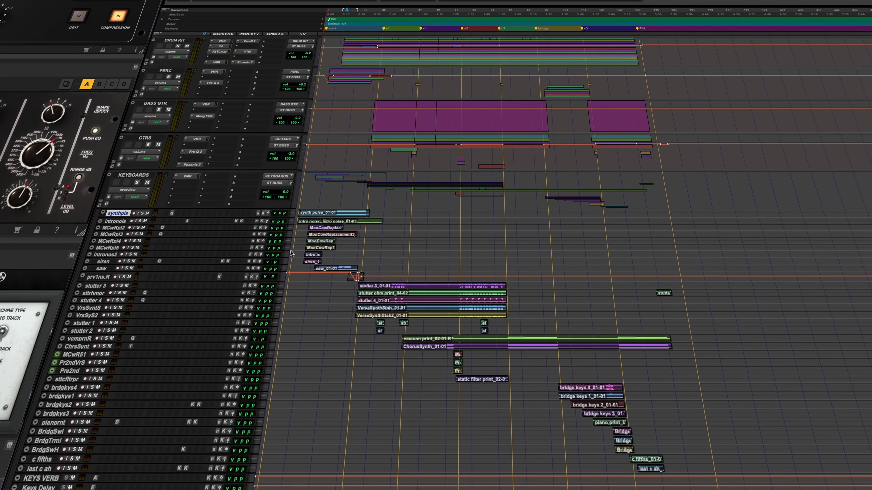
Step: Enlarge the intro noise track in the KEYBOARDS folder and solo it
click(115, 221)
key(ctrl+Up)
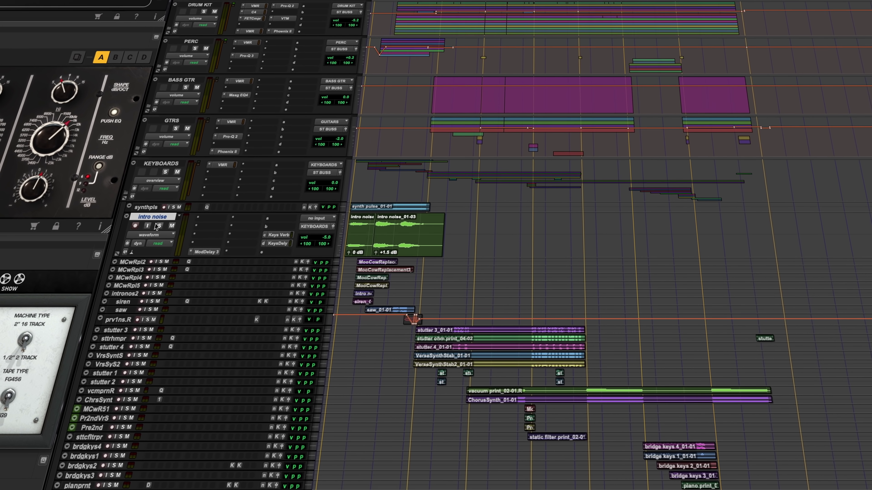
click(157, 225)
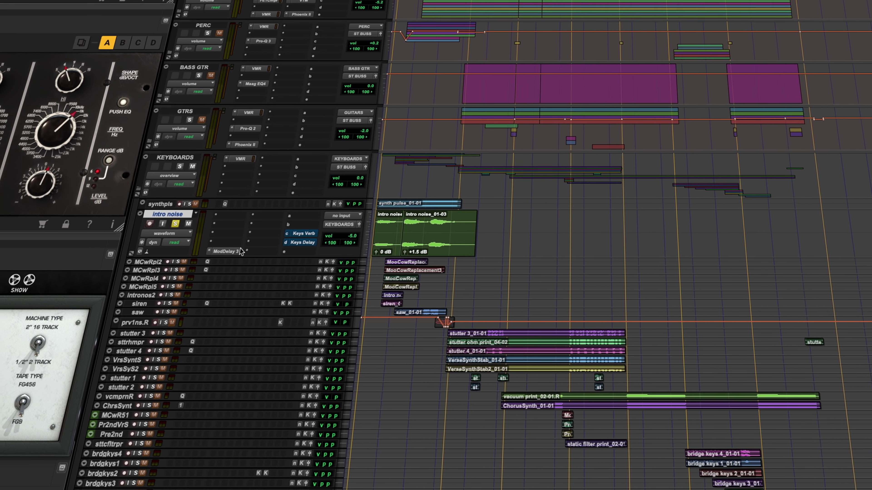
Step: Play the intro noise track and compare its sound with Mod Delay III bypassed and active
key(space)
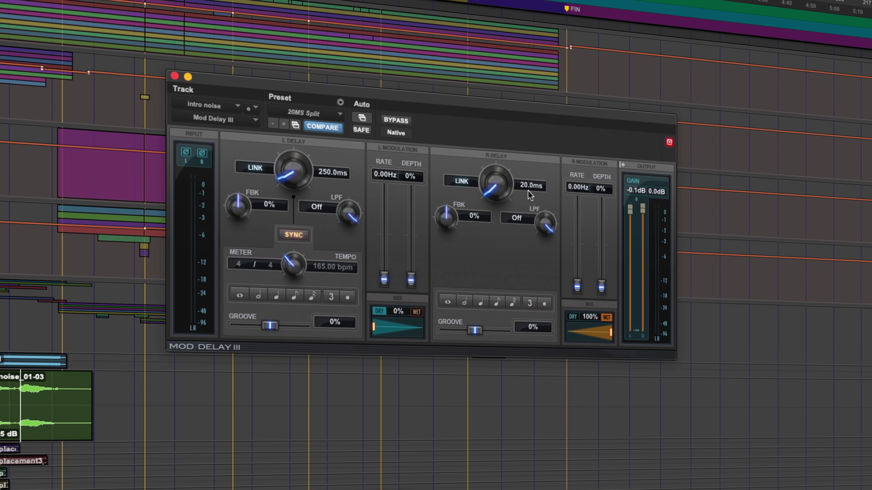
click(393, 119)
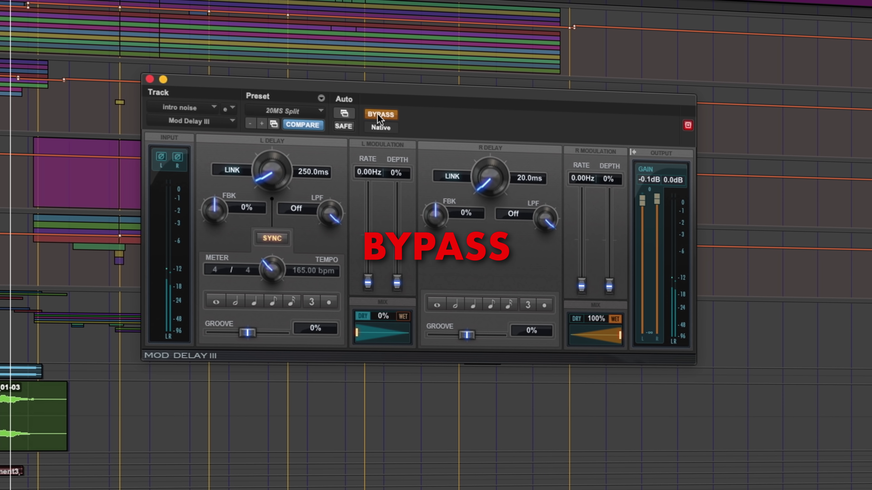
click(377, 113)
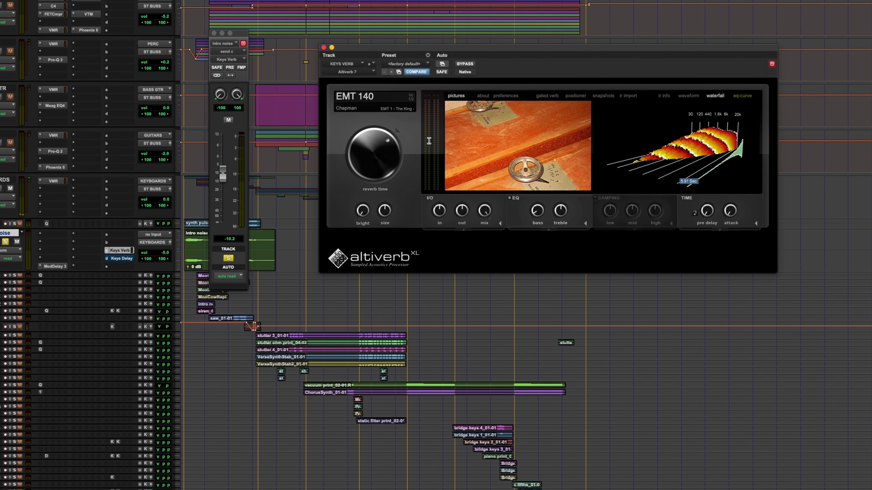
Step: Browse the Altiverb impulse responses on the KEYS VERB track, close the browser and reposition the plug-in window
click(501, 132)
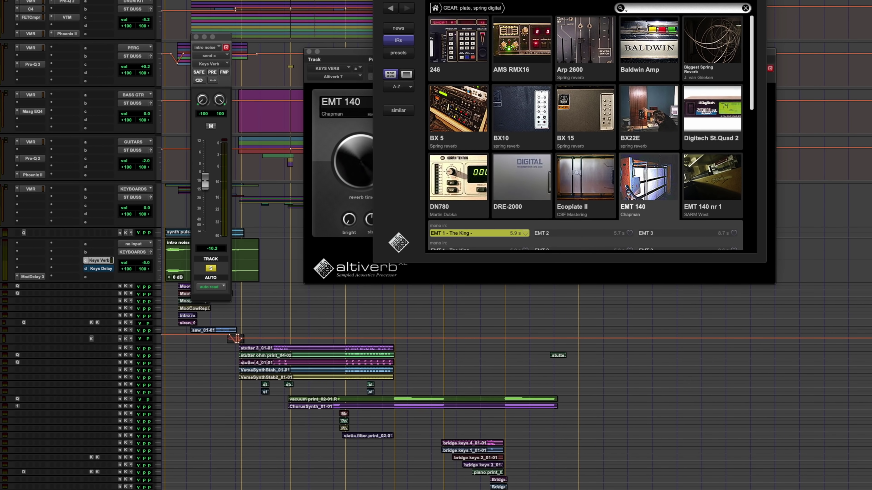
click(745, 9)
drag(470, 56, 496, 37)
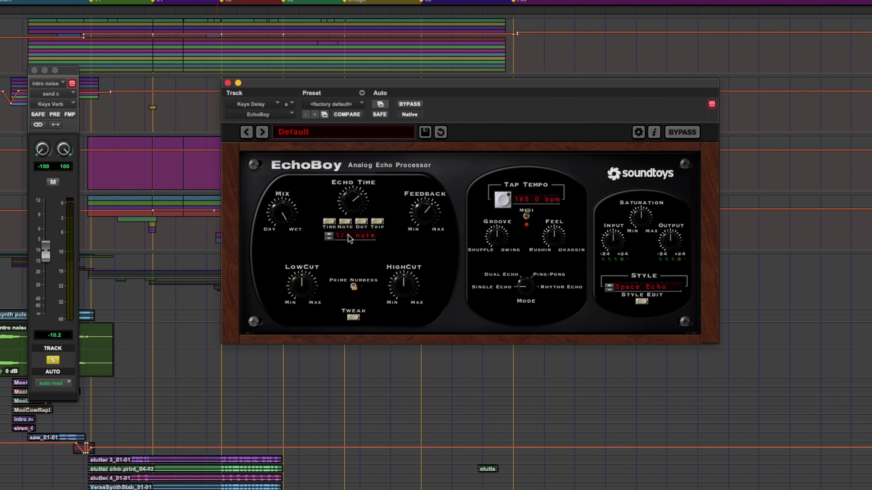
Step: Audition the intro noise track through EchoBoy on Keys Delay with its Keys Verb send muted
drag(423, 221, 423, 224)
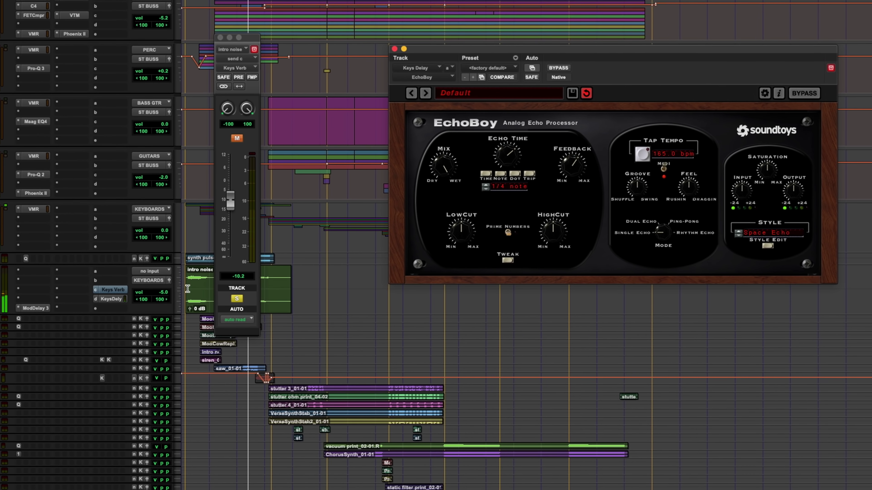
click(236, 319)
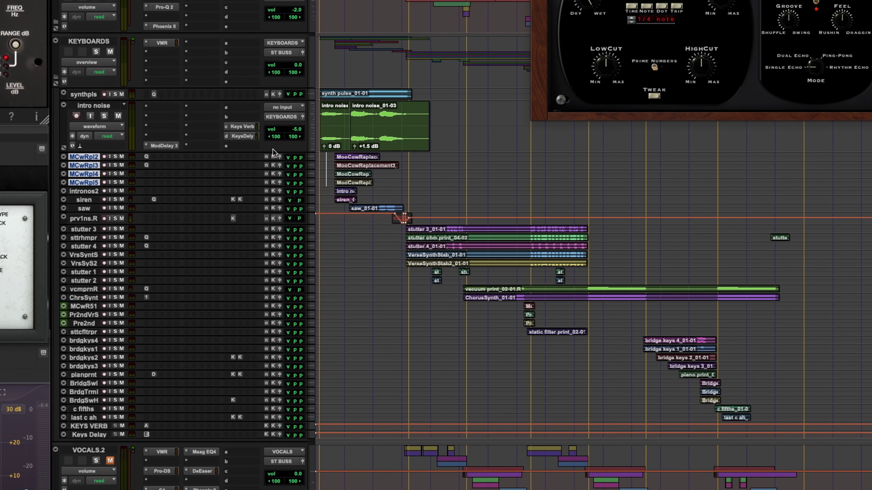
Step: Enlarge the four MoCwRplcmnt tracks and inspect the Pro-Q 2 equalizer on MoCwRplcmnt3
key(e)
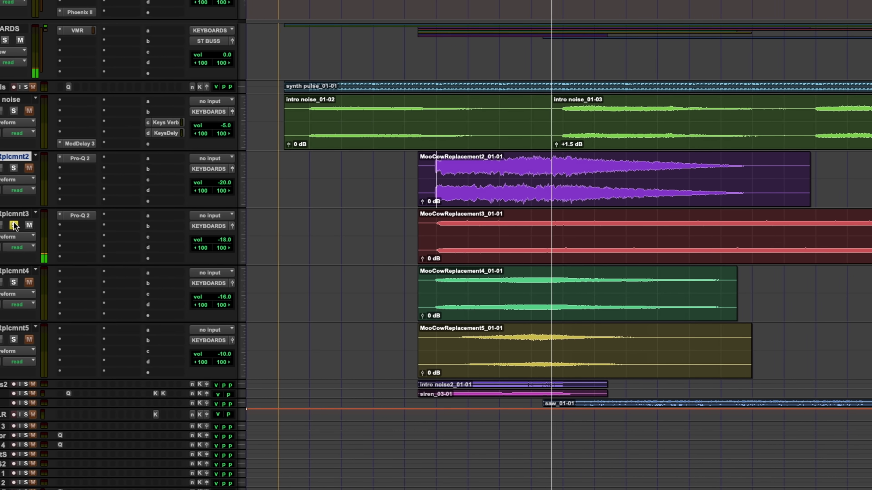
click(94, 221)
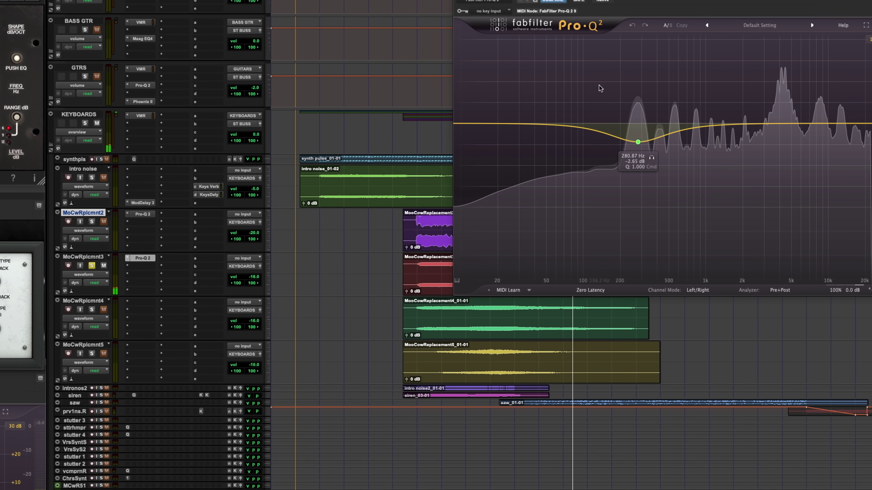
click(478, 13)
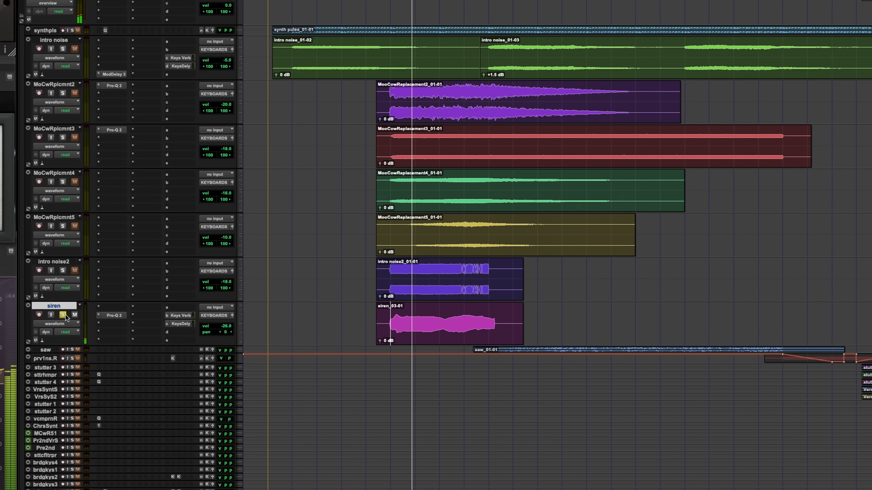
Step: Inspect the Pro-Q 2 equalizer on the siren track and open the track's Keys Verb send
click(86, 285)
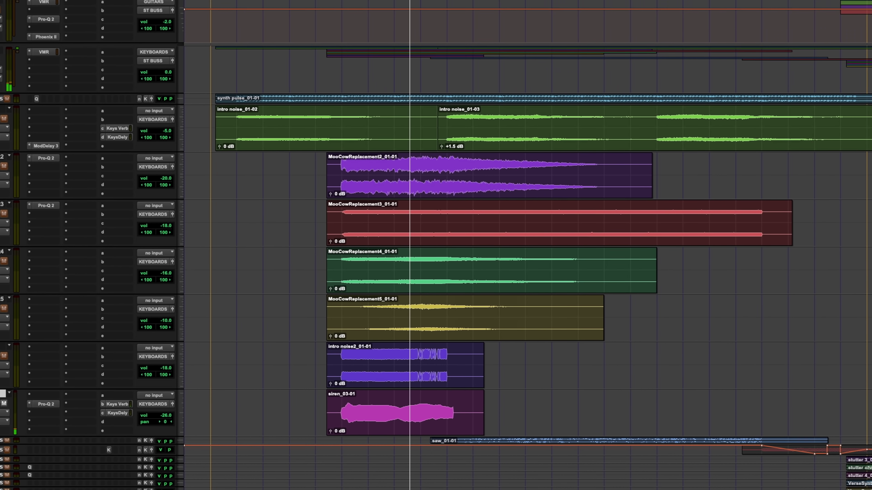
click(46, 403)
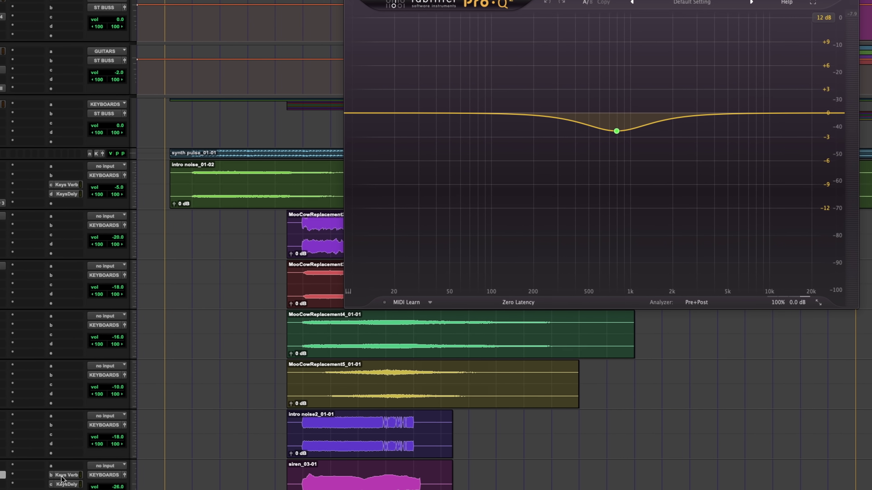
click(65, 476)
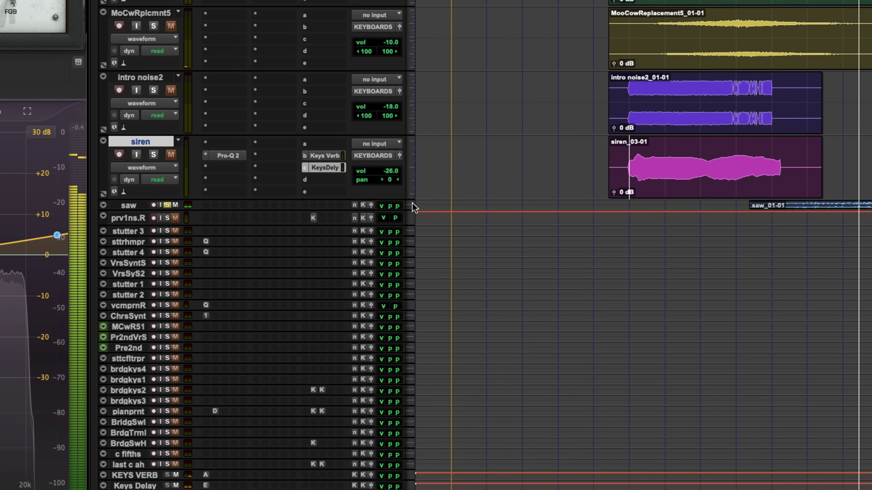
Step: Set the saw track's height to medium and place the cursor below its clip
click(331, 401)
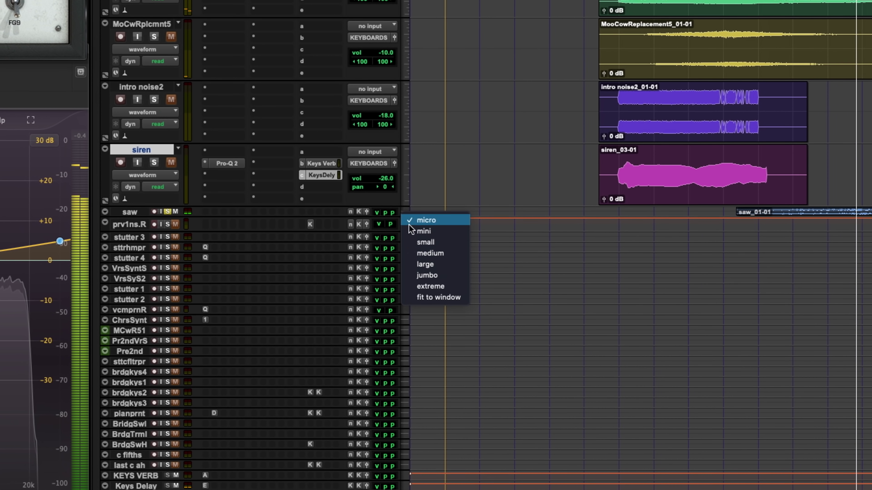
click(431, 253)
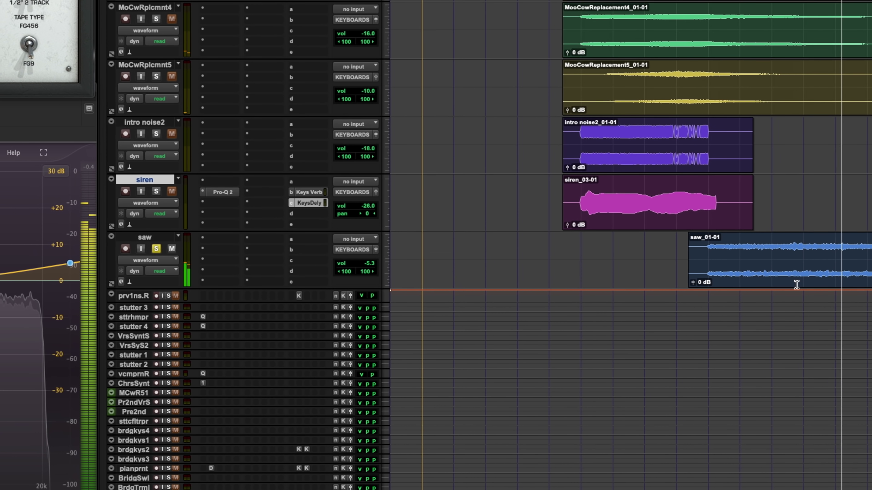
click(783, 289)
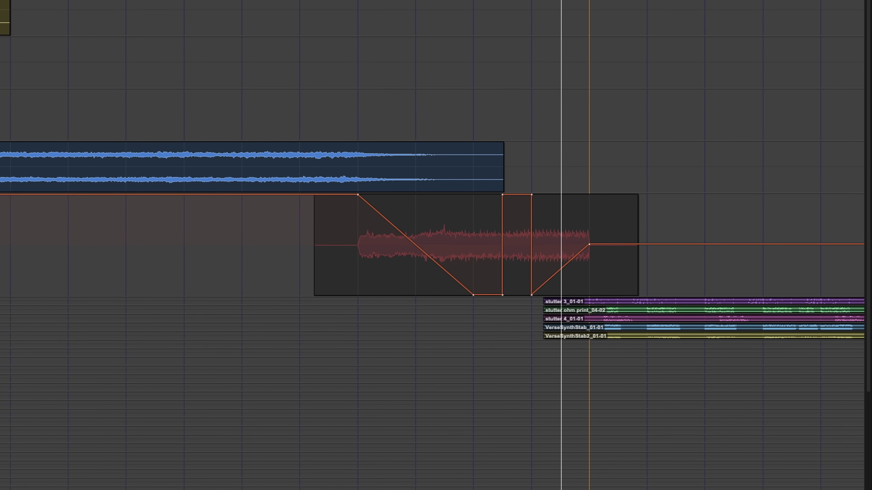
Step: Audition the stutter 4 track and the VerseSynthStab track in turn by soloing each
key(super+bracketright)
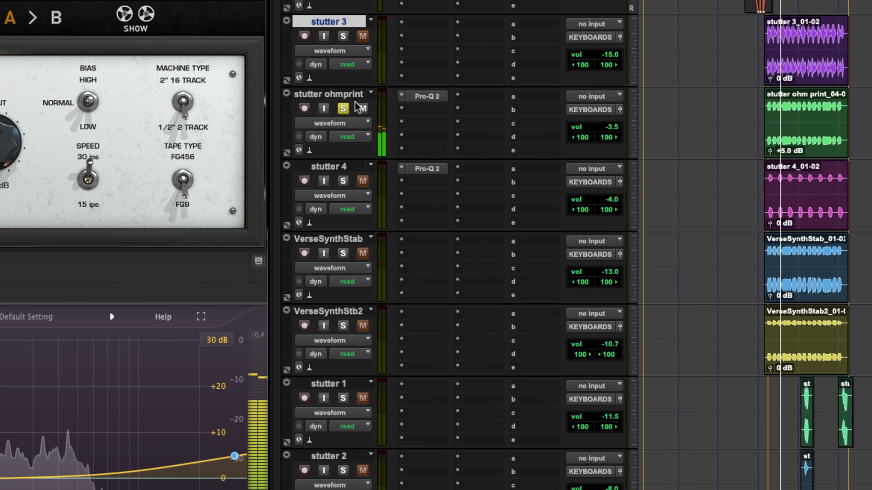
click(343, 181)
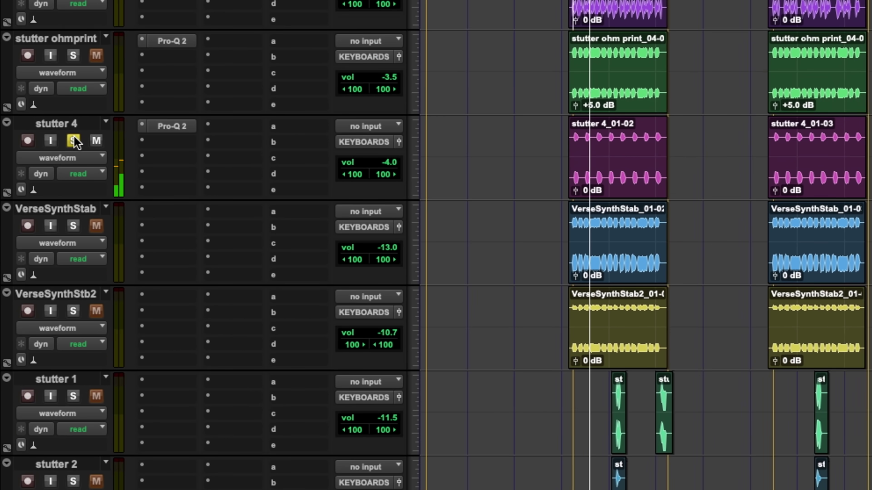
click(74, 229)
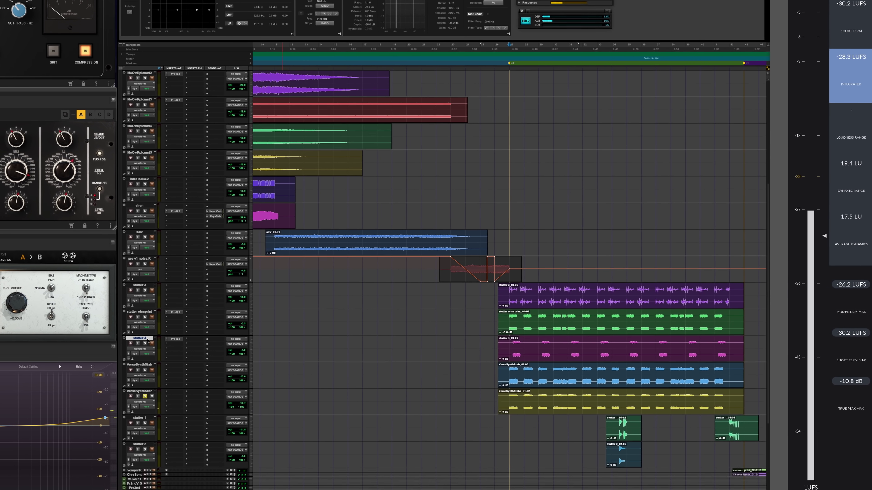
Step: Move the stutter 4 track above stutter ohmprint and play the verse keyboard parts
drag(149, 341, 150, 317)
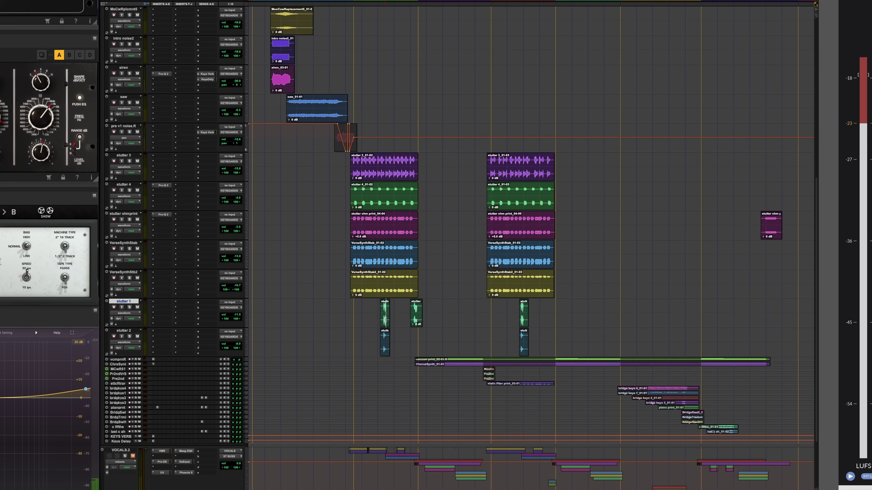
key(super+bracketright)
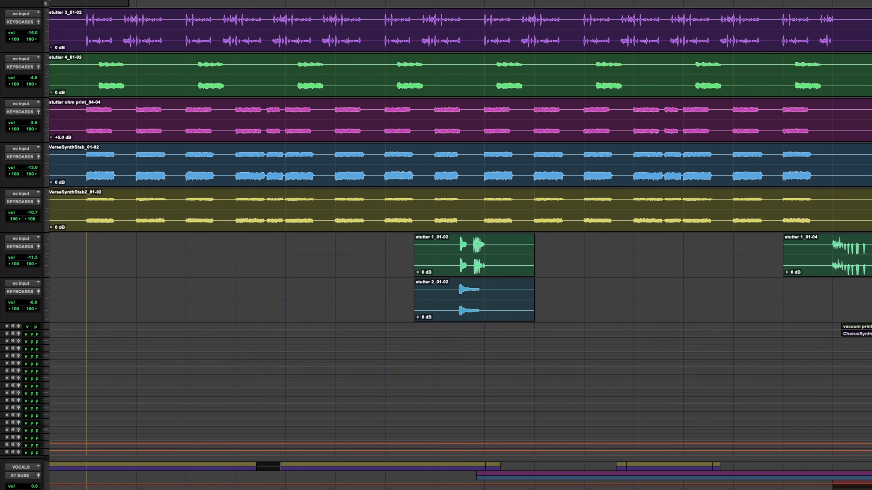
key(space)
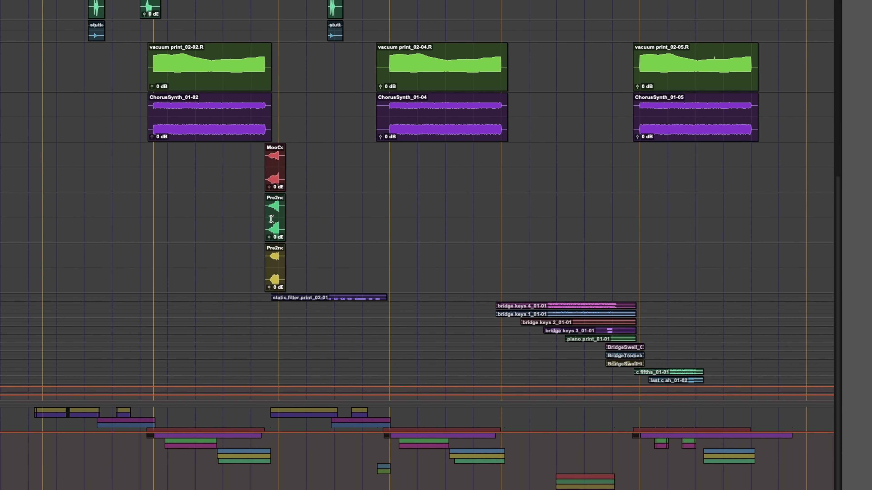
Step: Play the bridge section with bridge keys 4 soloed, and switch the solo to bridge keys 1
scroll(271, 220, up, 4)
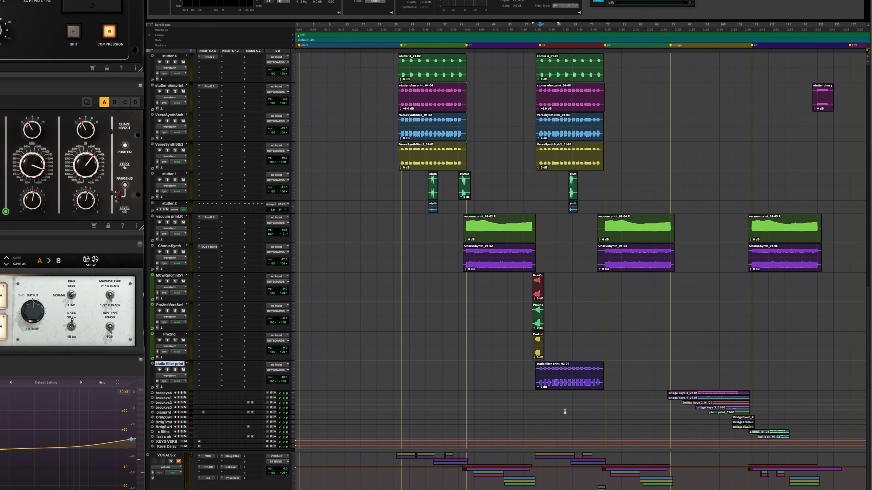
key(ctrl+bracketleft)
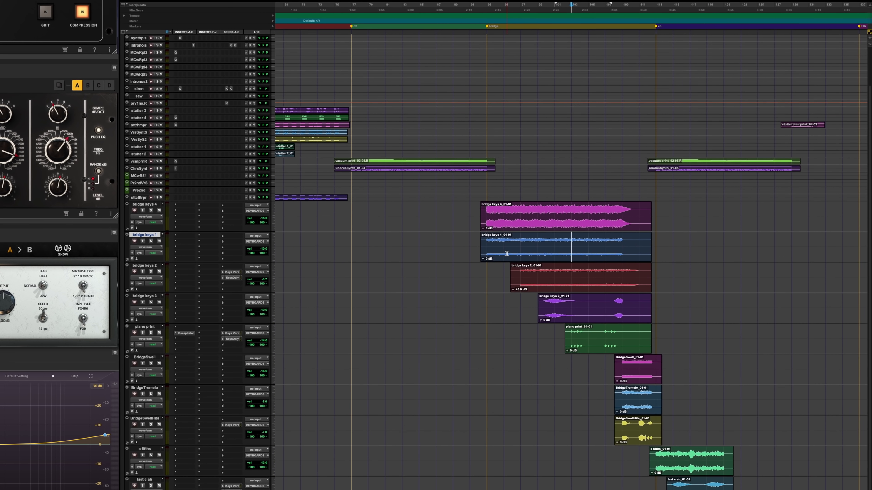
click(463, 194)
key(space)
click(126, 198)
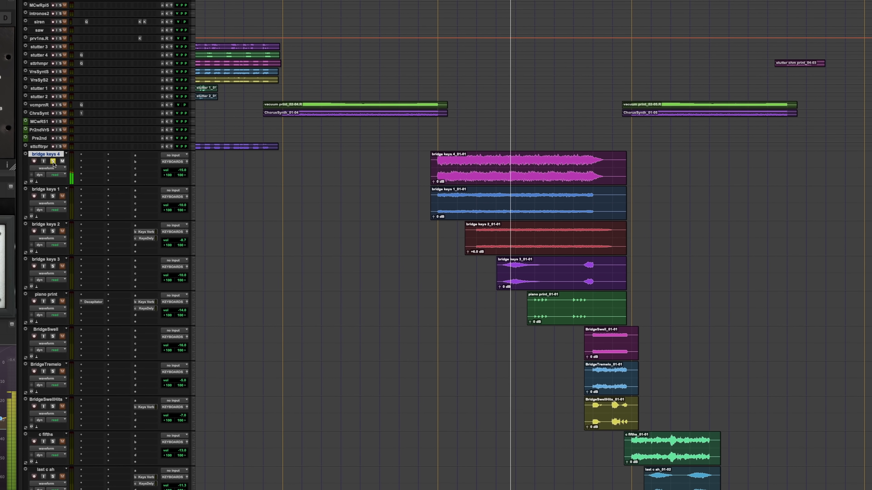
click(53, 197)
click(53, 161)
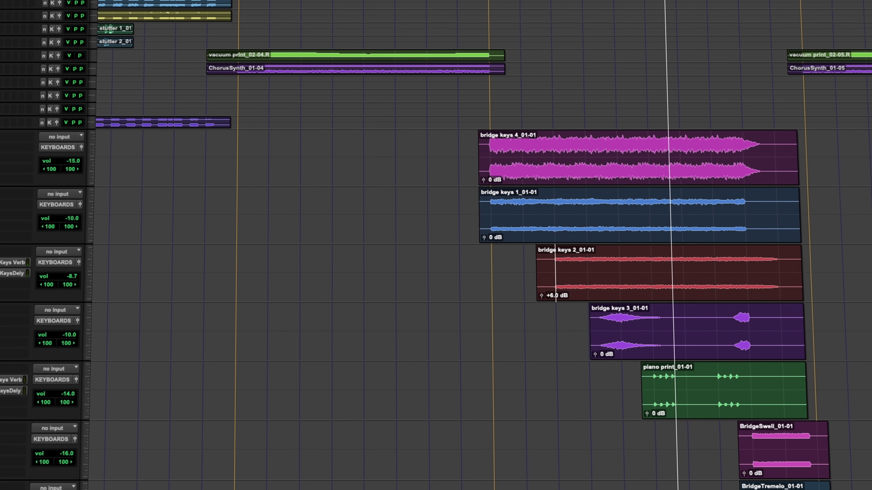
Step: Open the Keys Delay send of bridge keys 2 and the Decapitator plug-in on the piano print track
click(12, 315)
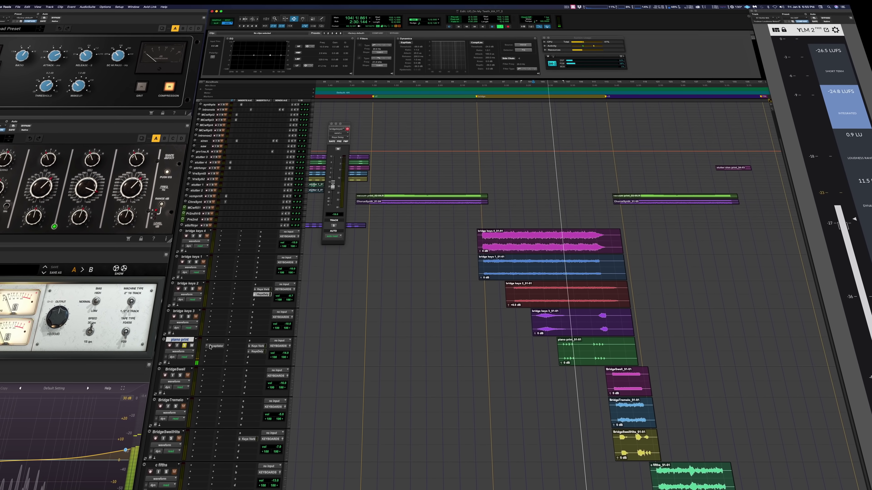
click(212, 346)
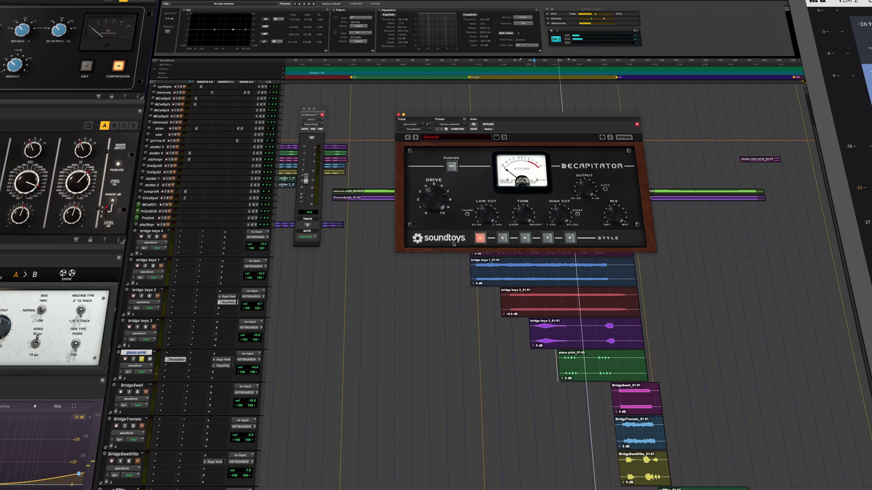